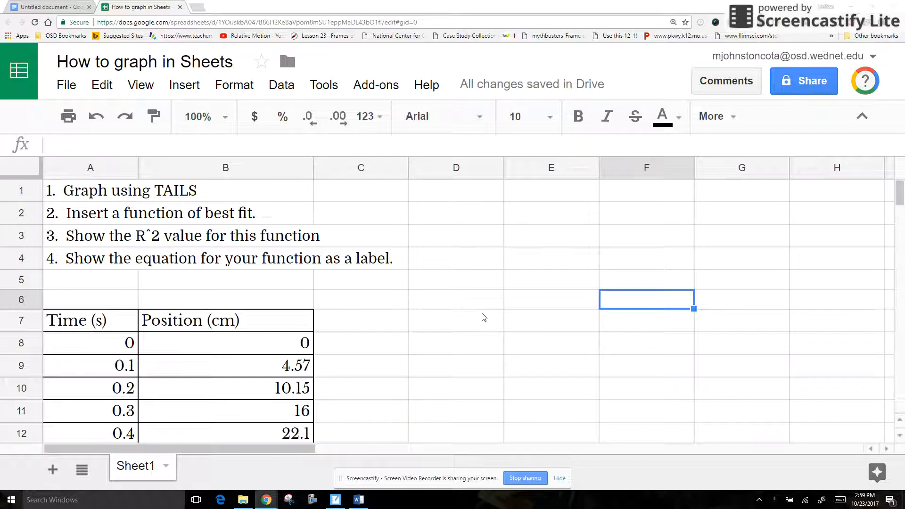
Step: Insert a chart from the Time (s) and Position (cm) data in A7:B18
{"action": "scroll", "coordinate": [486, 311], "scroll_direction": "down", "scroll_amount": 1}
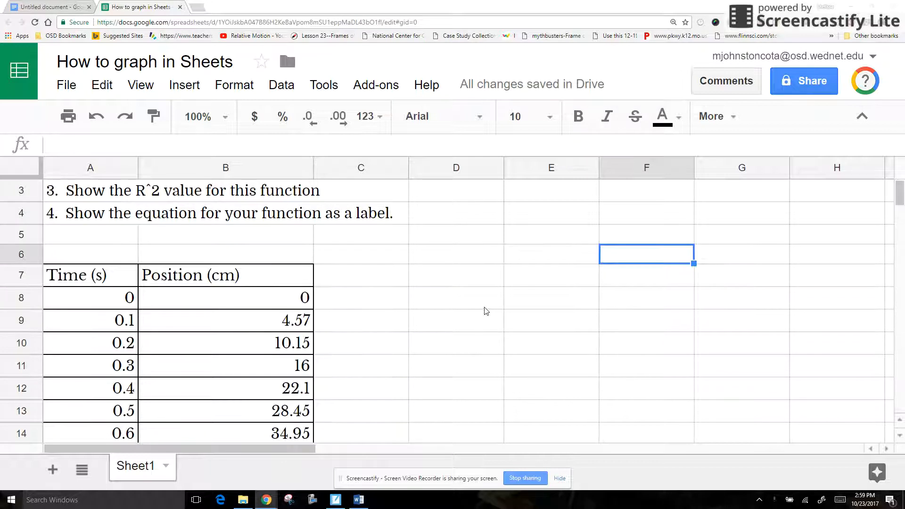
{"action": "scroll", "coordinate": [485, 311], "scroll_direction": "down", "scroll_amount": 1}
{"action": "scroll", "coordinate": [486, 311], "scroll_direction": "down", "scroll_amount": 1}
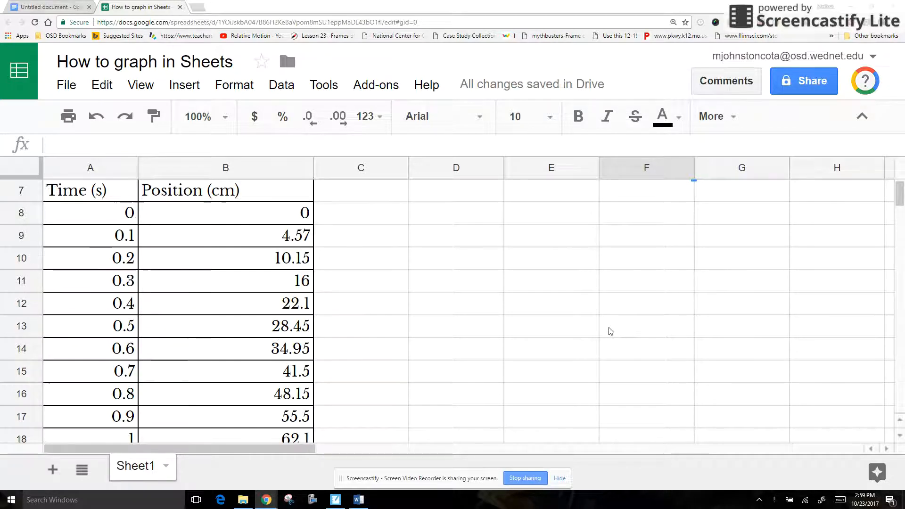
{"action": "scroll", "coordinate": [609, 331], "scroll_direction": "up", "scroll_amount": 3}
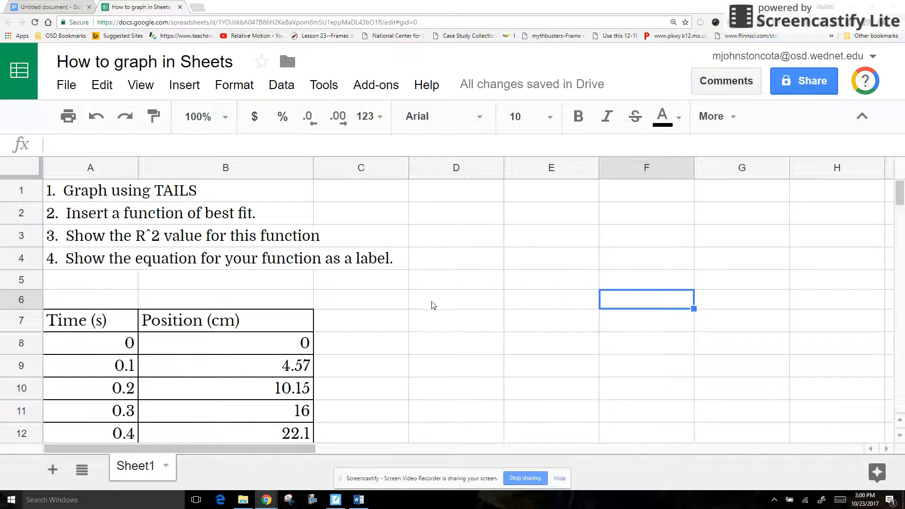
{"action": "scroll", "coordinate": [469, 304], "scroll_direction": "down", "scroll_amount": 1}
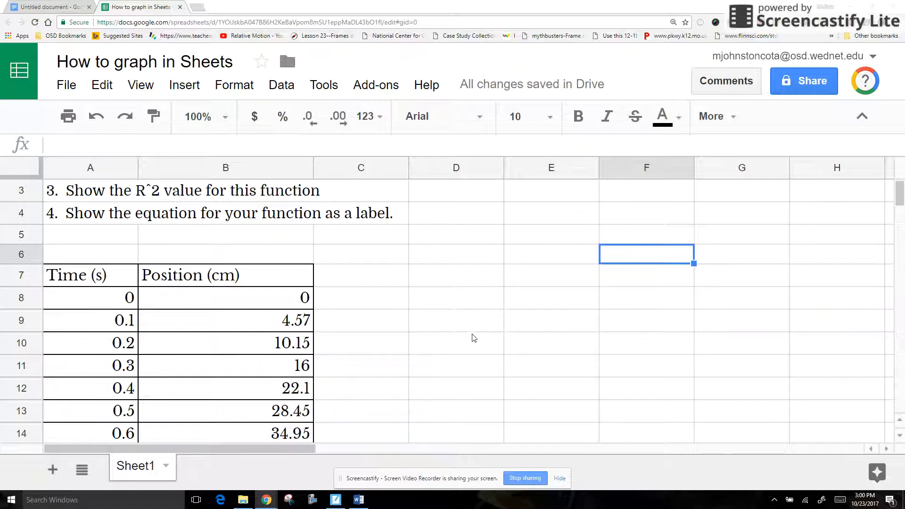
{"action": "scroll", "coordinate": [456, 336], "scroll_direction": "down", "scroll_amount": 1}
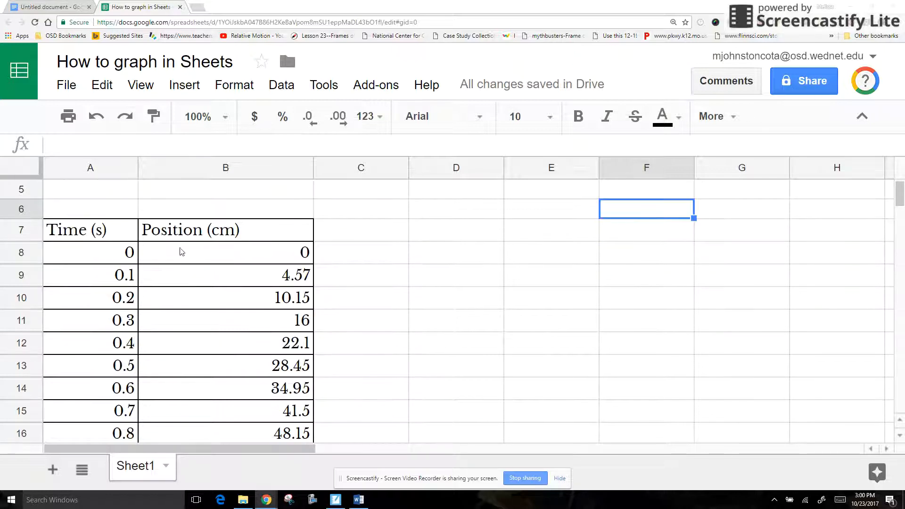
{"action": "left_click_drag", "start_coordinate": [110, 235], "coordinate": [253, 353]}
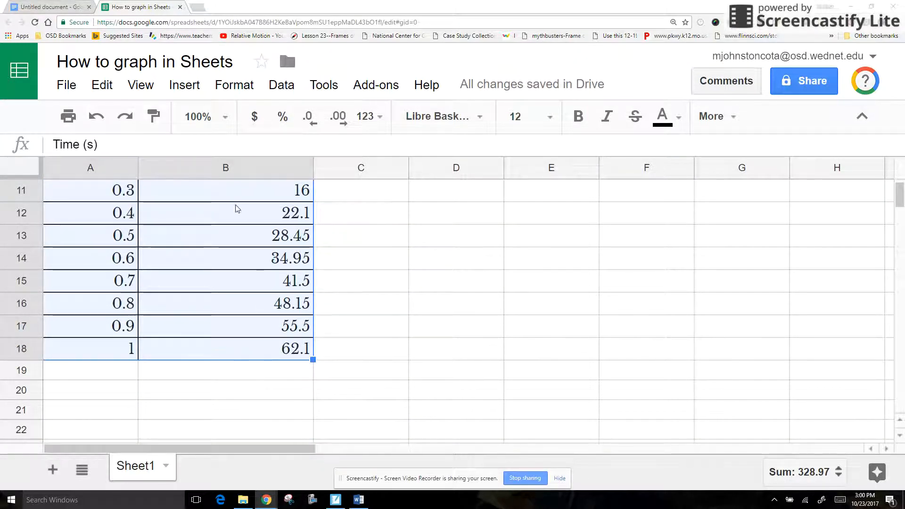
{"action": "left_click", "coordinate": [193, 91]}
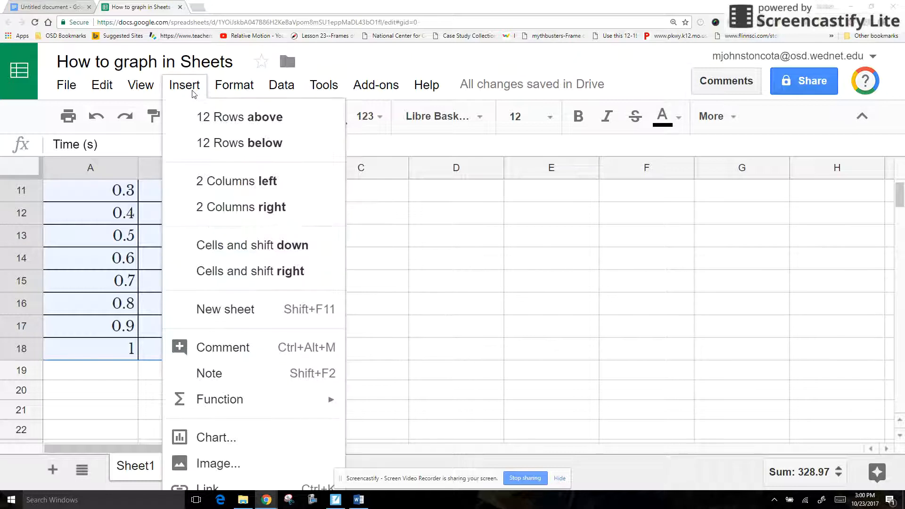
{"action": "left_click", "coordinate": [233, 449]}
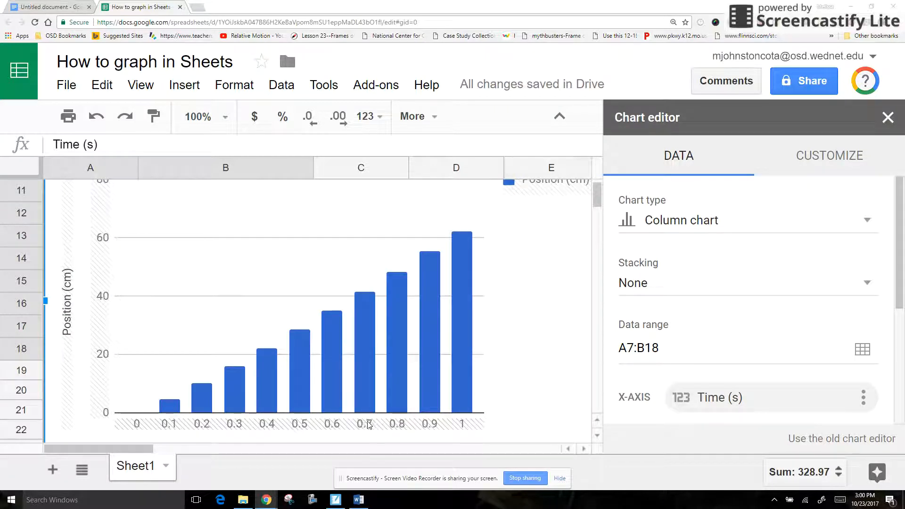
Step: Change the chart type to Scatter chart
{"action": "left_click", "coordinate": [867, 221]}
{"action": "scroll", "coordinate": [815, 314], "scroll_direction": "down", "scroll_amount": 2}
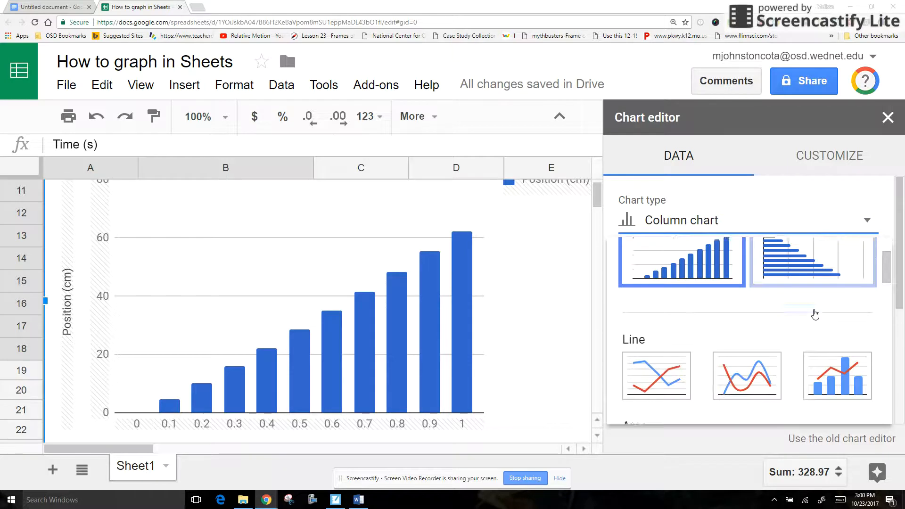
{"action": "scroll", "coordinate": [814, 314], "scroll_direction": "down", "scroll_amount": 10}
{"action": "scroll", "coordinate": [814, 314], "scroll_direction": "down", "scroll_amount": 3}
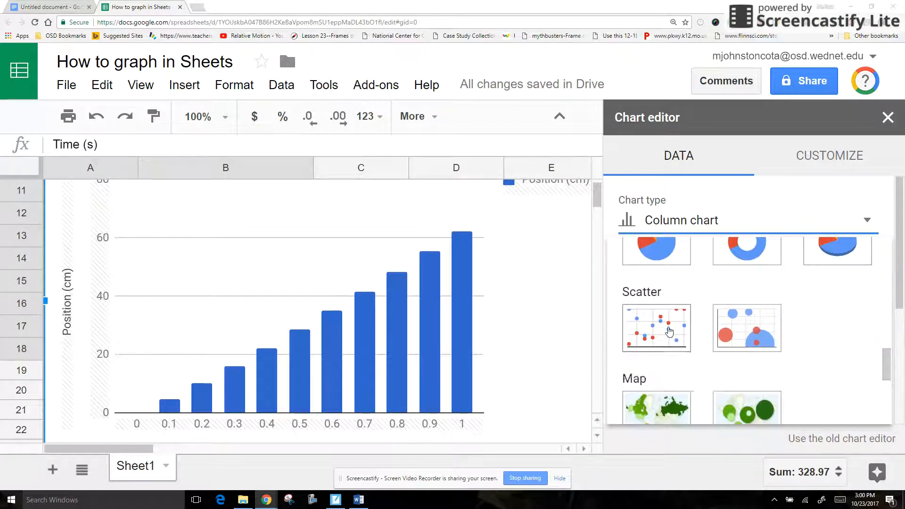
{"action": "left_click", "coordinate": [669, 332]}
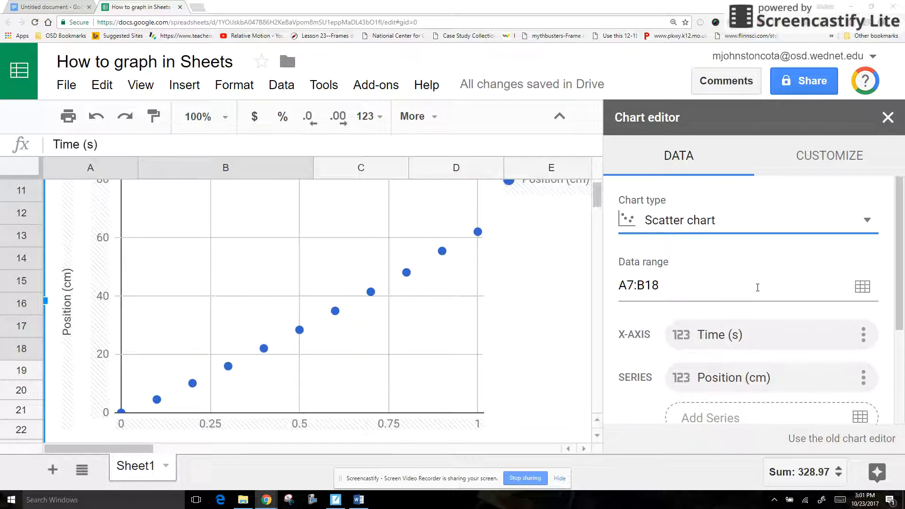
Step: Review the chart's data settings and open its chart and axis title options to check the title text
{"action": "scroll", "coordinate": [757, 286], "scroll_direction": "down", "scroll_amount": 1}
{"action": "scroll", "coordinate": [757, 287], "scroll_direction": "down", "scroll_amount": 1}
{"action": "scroll", "coordinate": [757, 284], "scroll_direction": "down", "scroll_amount": 1}
{"action": "scroll", "coordinate": [757, 284], "scroll_direction": "up", "scroll_amount": 2}
{"action": "left_click", "coordinate": [830, 155]}
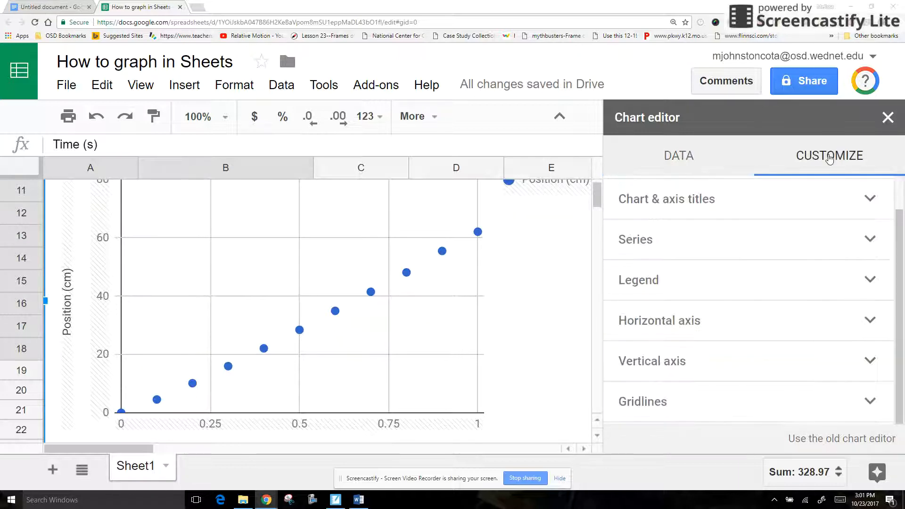
{"action": "left_click", "coordinate": [869, 199]}
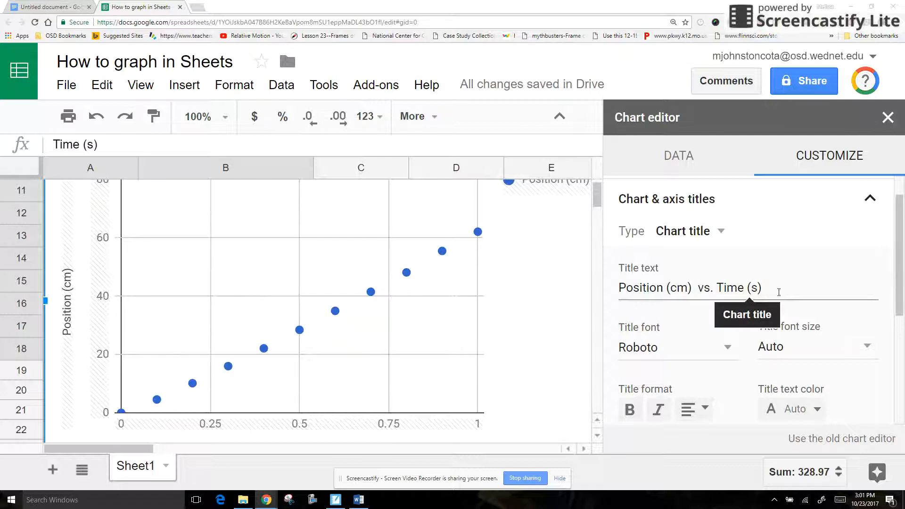
Step: Add a trendline to the Position (cm) series of the scatter chart
{"action": "scroll", "coordinate": [815, 274], "scroll_direction": "down", "scroll_amount": 3}
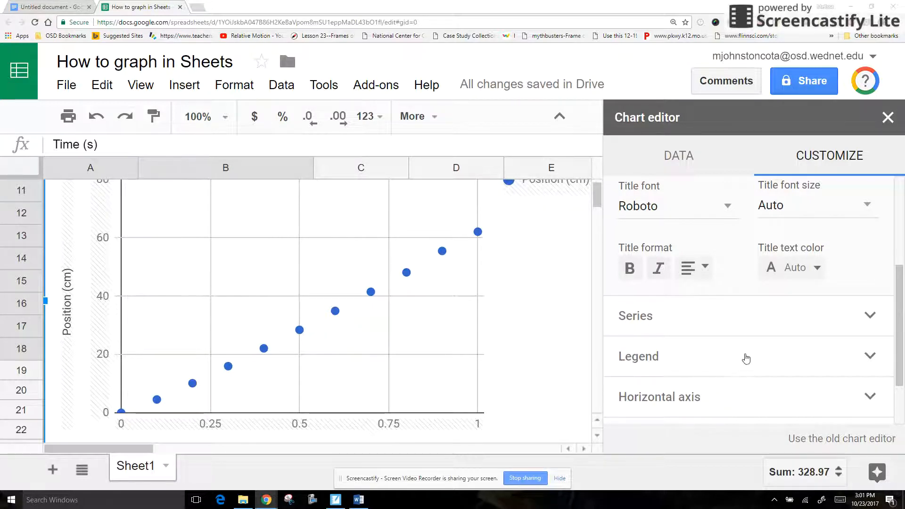
{"action": "scroll", "coordinate": [793, 349], "scroll_direction": "down", "scroll_amount": 1}
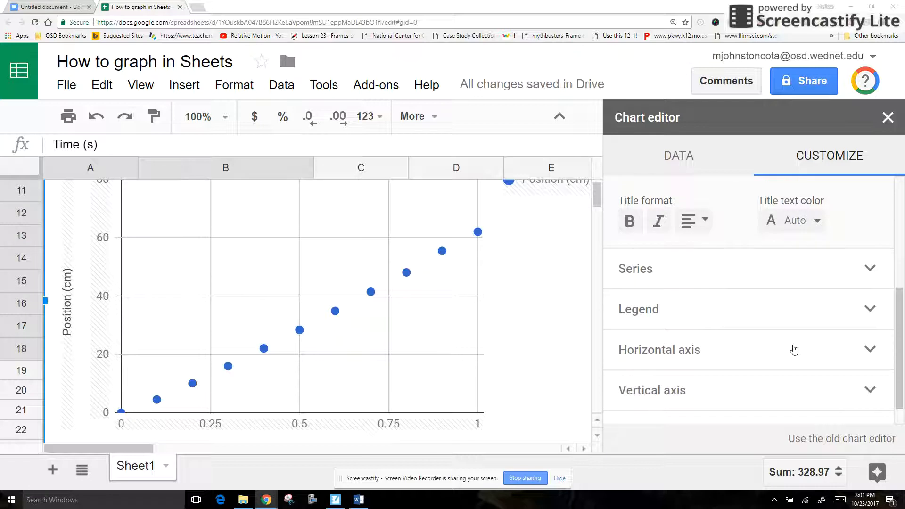
{"action": "left_click", "coordinate": [873, 274]}
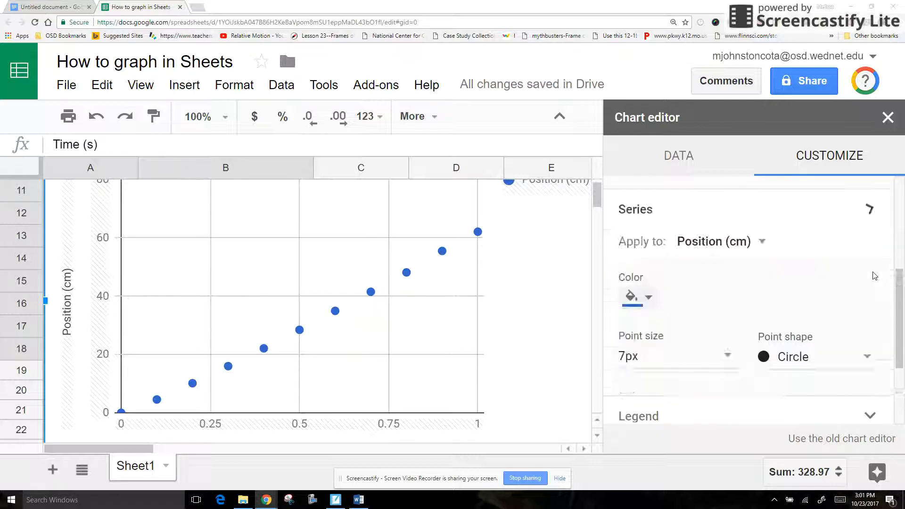
{"action": "scroll", "coordinate": [800, 334], "scroll_direction": "up", "scroll_amount": 1}
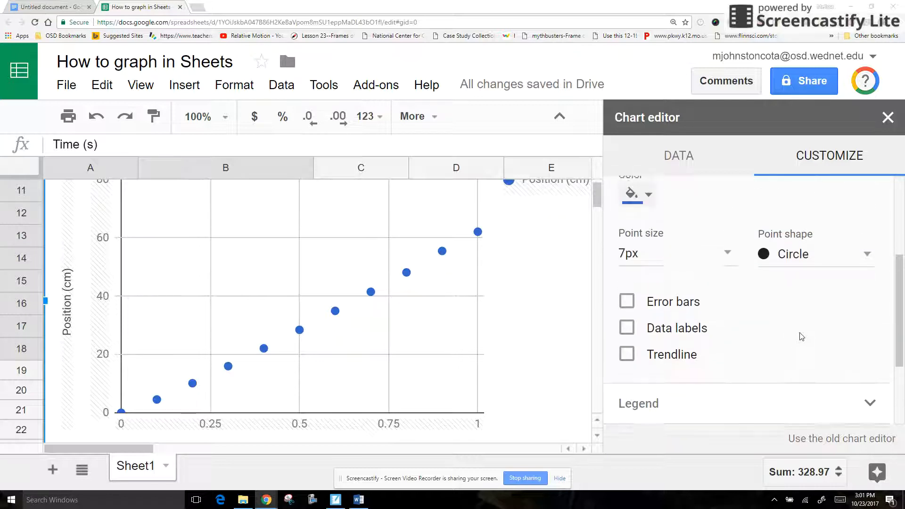
{"action": "scroll", "coordinate": [800, 336], "scroll_direction": "up", "scroll_amount": 1}
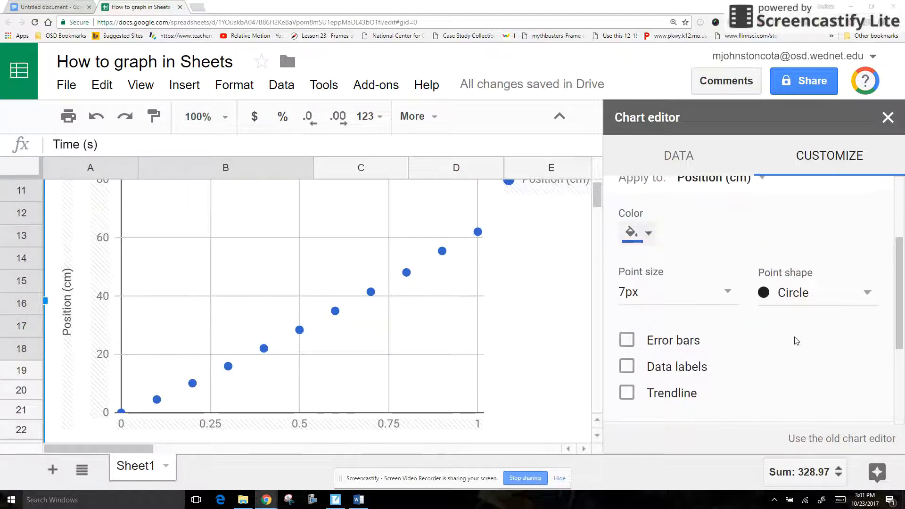
{"action": "left_click", "coordinate": [627, 393]}
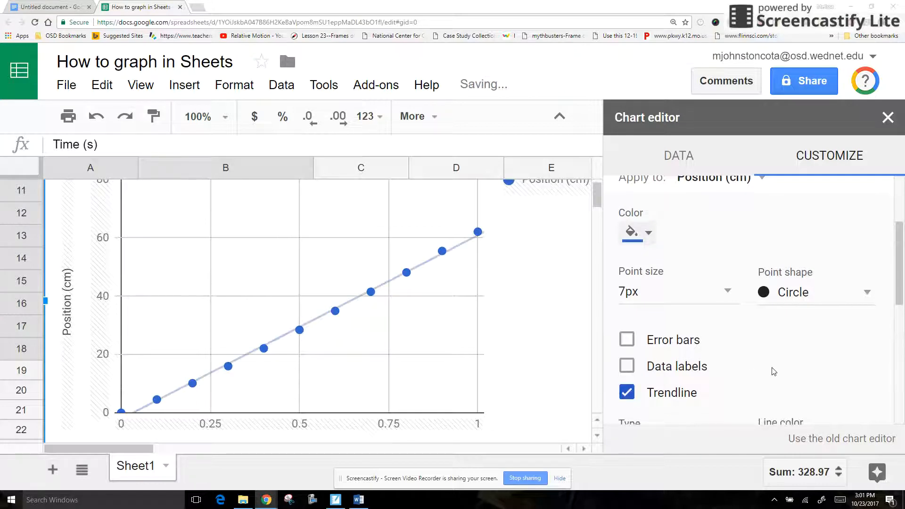
Step: Try the Logarithmic and Polynomial trendline types on the Position (cm) series, and return the type to Linear
{"action": "scroll", "coordinate": [771, 367], "scroll_direction": "down", "scroll_amount": 1}
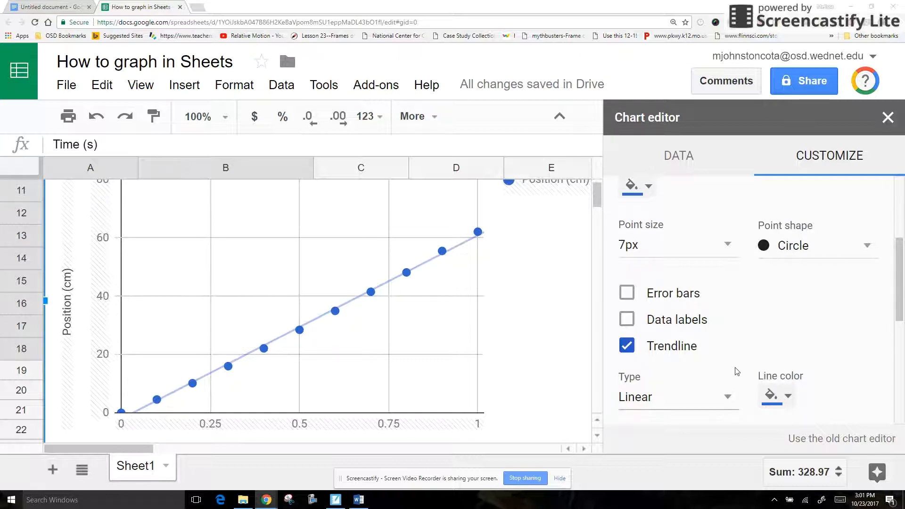
{"action": "scroll", "coordinate": [827, 359], "scroll_direction": "down", "scroll_amount": 1}
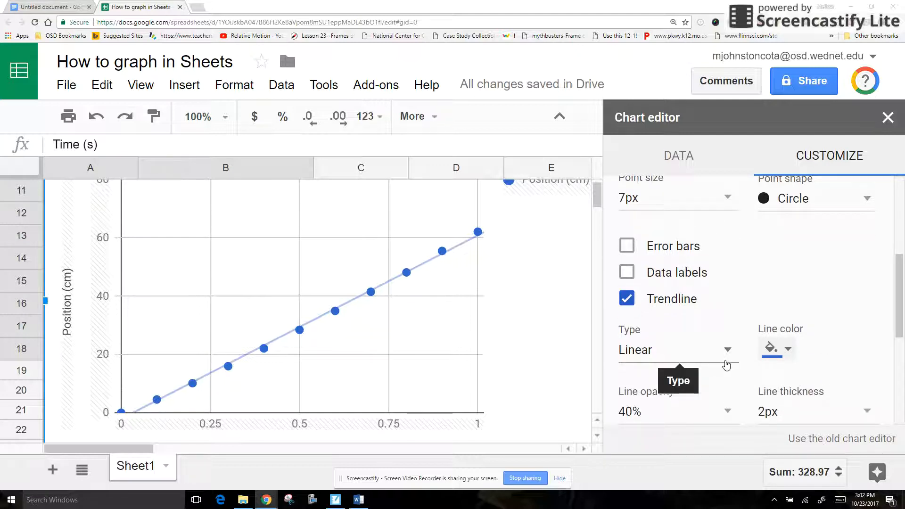
{"action": "left_click", "coordinate": [726, 363]}
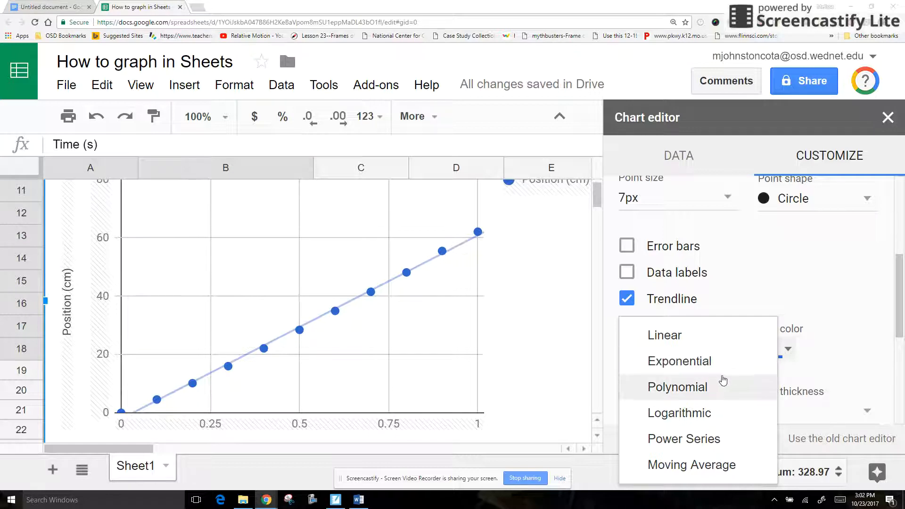
{"action": "left_click", "coordinate": [709, 412]}
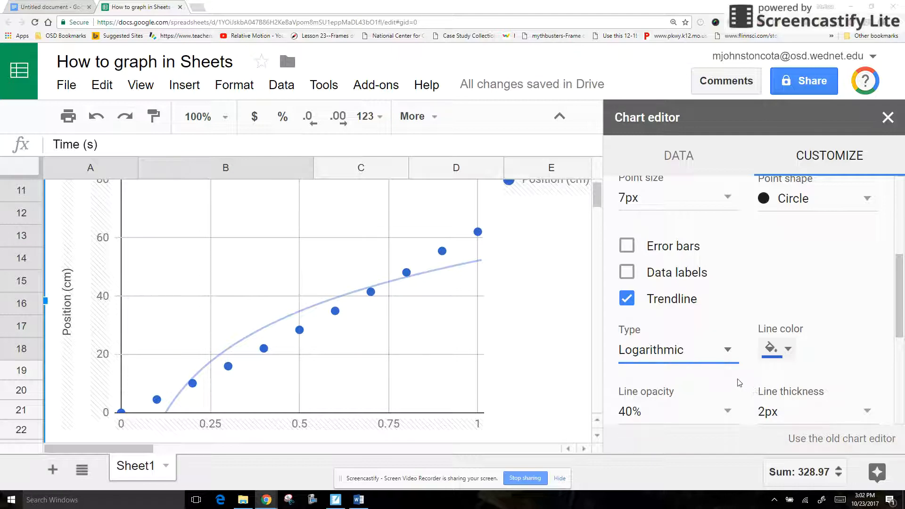
{"action": "left_click", "coordinate": [727, 350]}
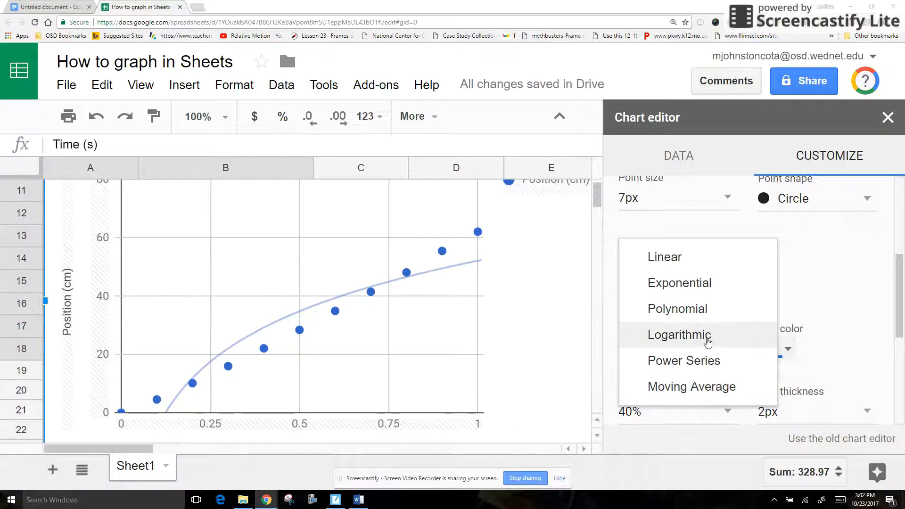
{"action": "left_click", "coordinate": [687, 308]}
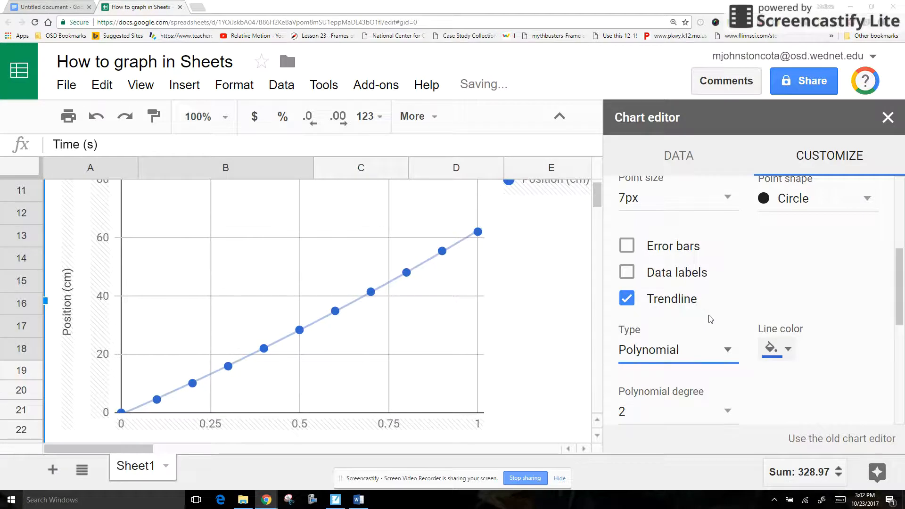
{"action": "left_click", "coordinate": [727, 351]}
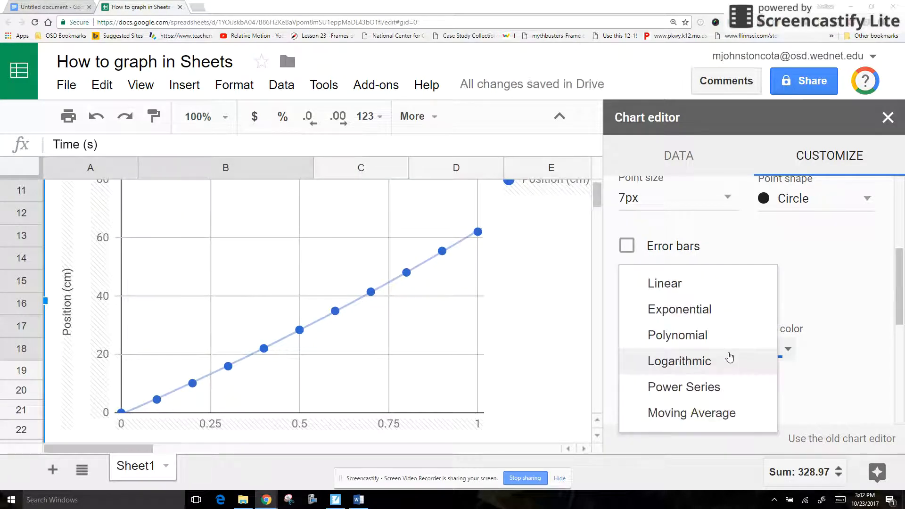
{"action": "left_click", "coordinate": [691, 293]}
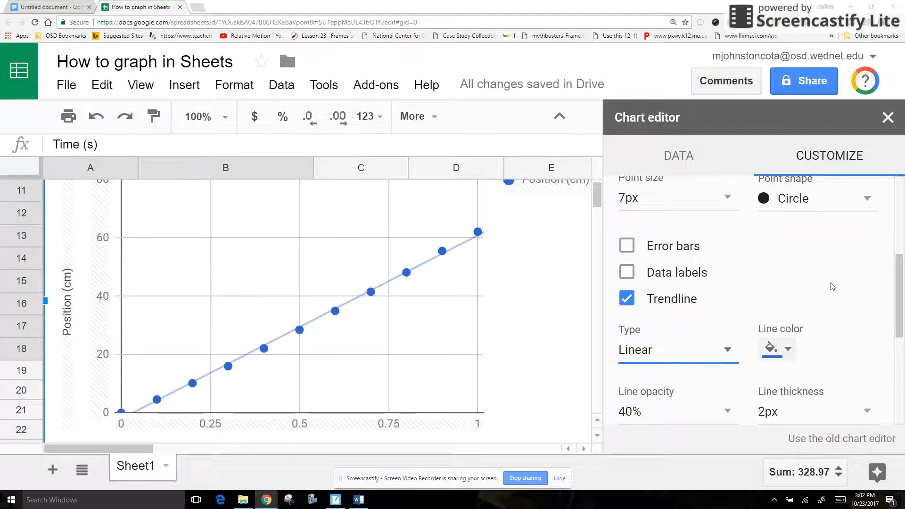
Step: Label the linear trendline with its equation and show its R² value in the legend
{"action": "scroll", "coordinate": [841, 285], "scroll_direction": "down", "scroll_amount": 4}
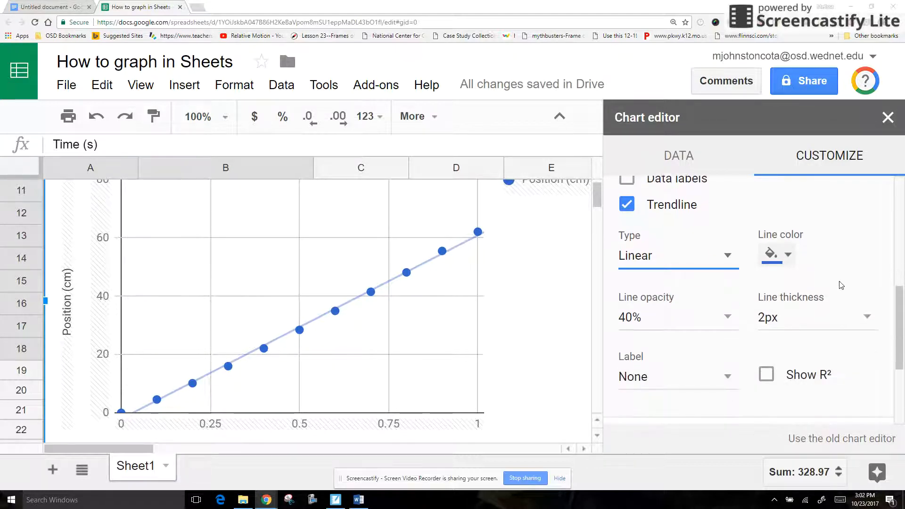
{"action": "left_click", "coordinate": [729, 378]}
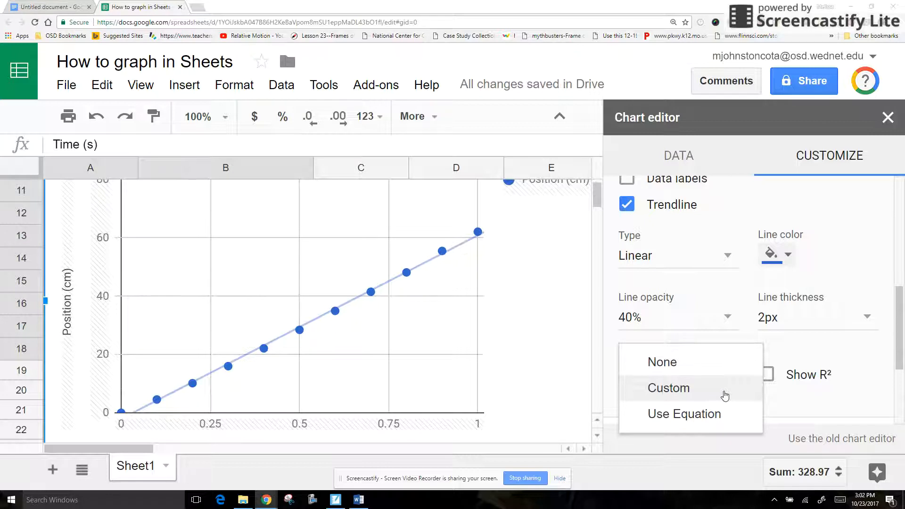
{"action": "left_click", "coordinate": [728, 413]}
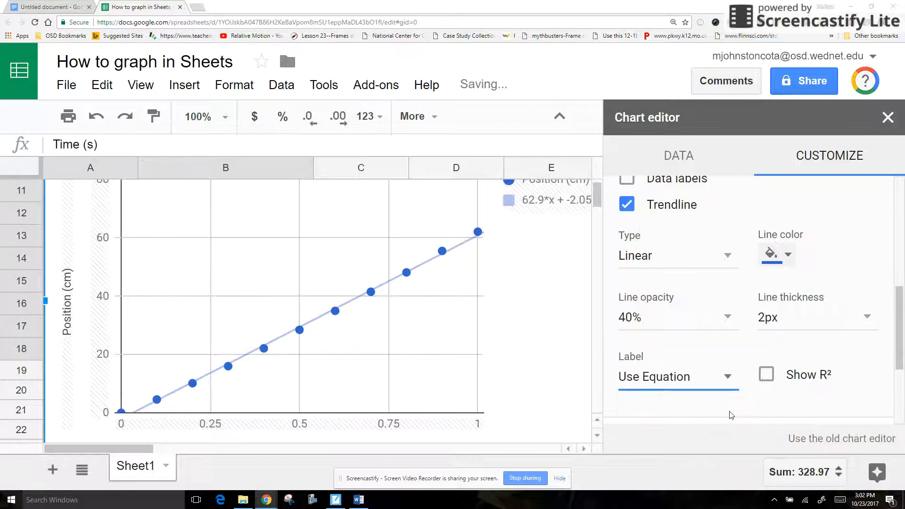
{"action": "left_click_drag", "start_coordinate": [121, 450], "coordinate": [155, 452]}
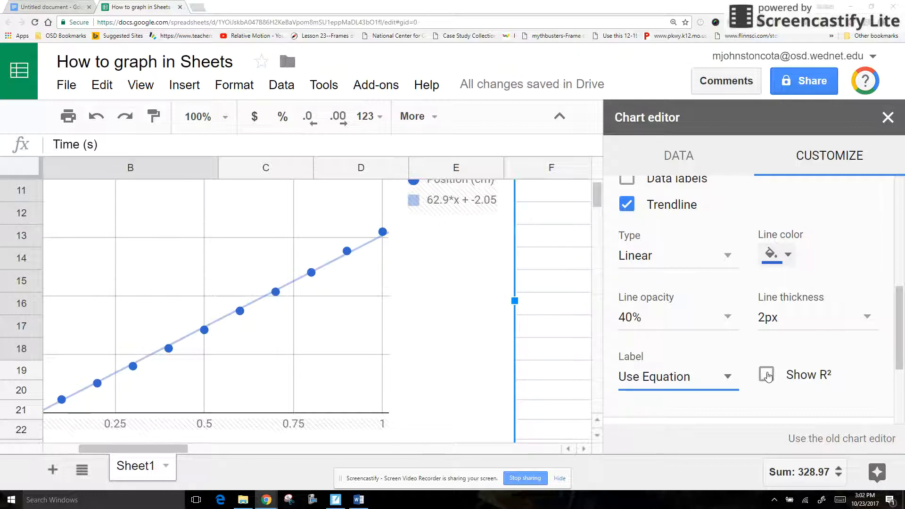
{"action": "left_click", "coordinate": [766, 375]}
{"action": "scroll", "coordinate": [427, 356], "scroll_direction": "up", "scroll_amount": 1}
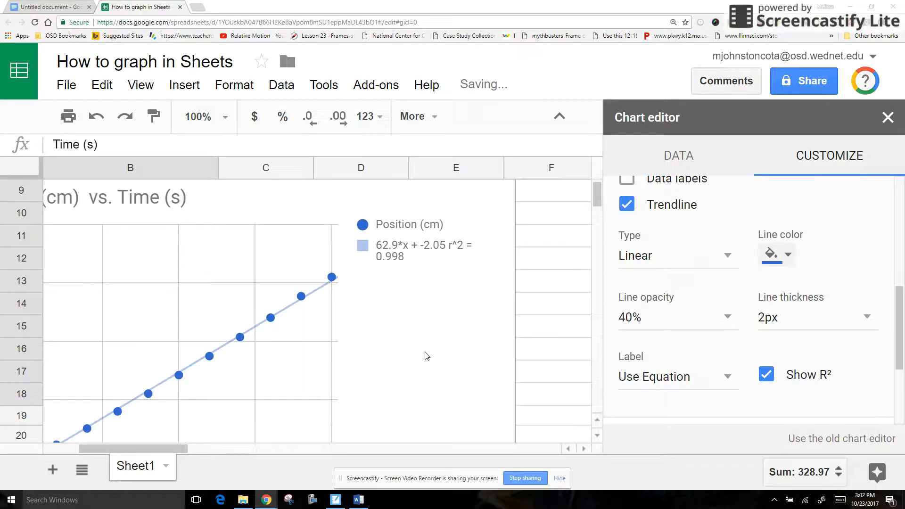
{"action": "scroll", "coordinate": [427, 356], "scroll_direction": "down", "scroll_amount": 1}
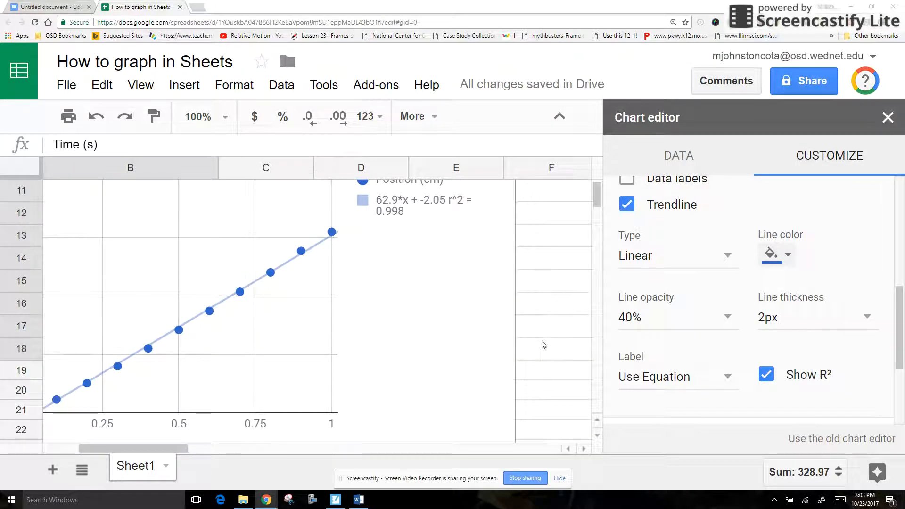
{"action": "left_click", "coordinate": [403, 215]}
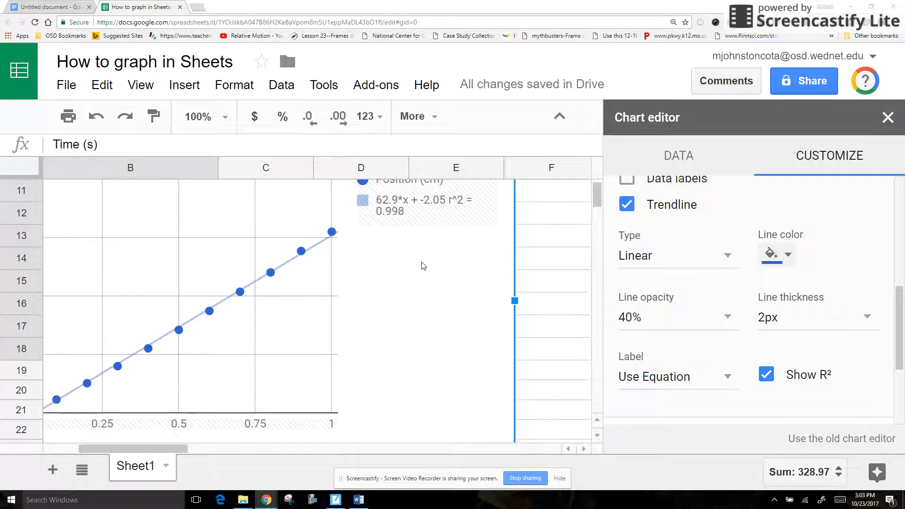
{"action": "scroll", "coordinate": [899, 353], "scroll_direction": "down", "scroll_amount": 3}
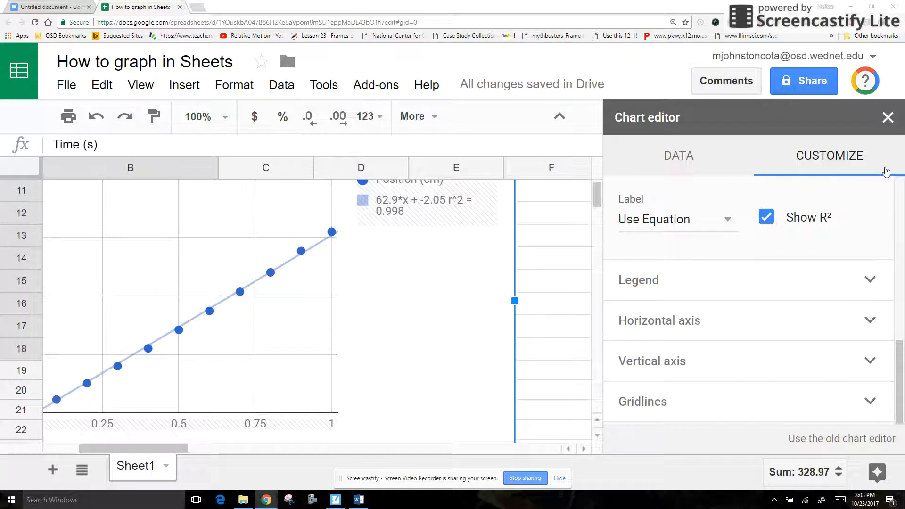
Step: Close the chart editor and reduce the browser zoom to 150% so the whole Position vs. Time chart fits on screen
{"action": "left_click", "coordinate": [887, 117]}
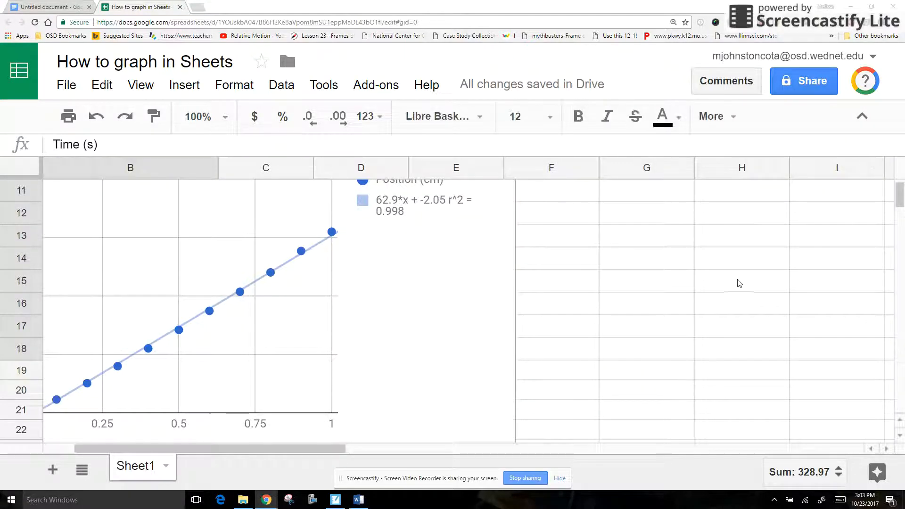
{"action": "scroll", "coordinate": [731, 279], "scroll_direction": "up", "scroll_amount": 3}
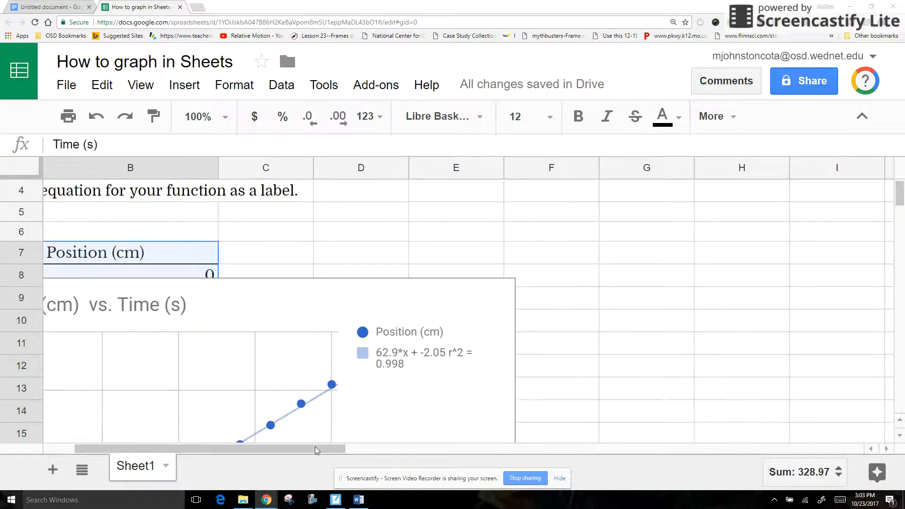
{"action": "left_click_drag", "start_coordinate": [315, 445], "coordinate": [284, 447]}
{"action": "scroll", "coordinate": [688, 373], "scroll_direction": "down", "scroll_amount": 1}
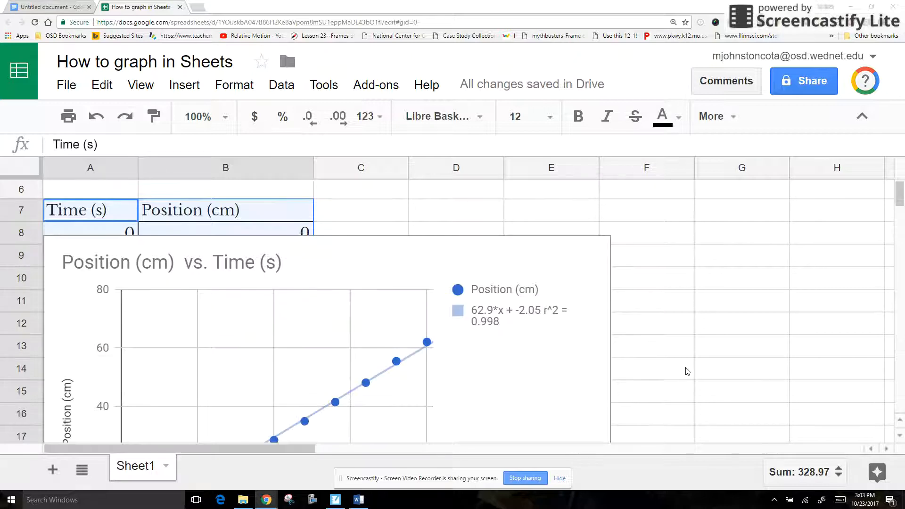
{"action": "scroll", "coordinate": [684, 365], "scroll_direction": "up", "scroll_amount": 1}
{"action": "scroll", "coordinate": [684, 365], "scroll_direction": "down", "scroll_amount": 1}
{"action": "left_click", "coordinate": [893, 22]}
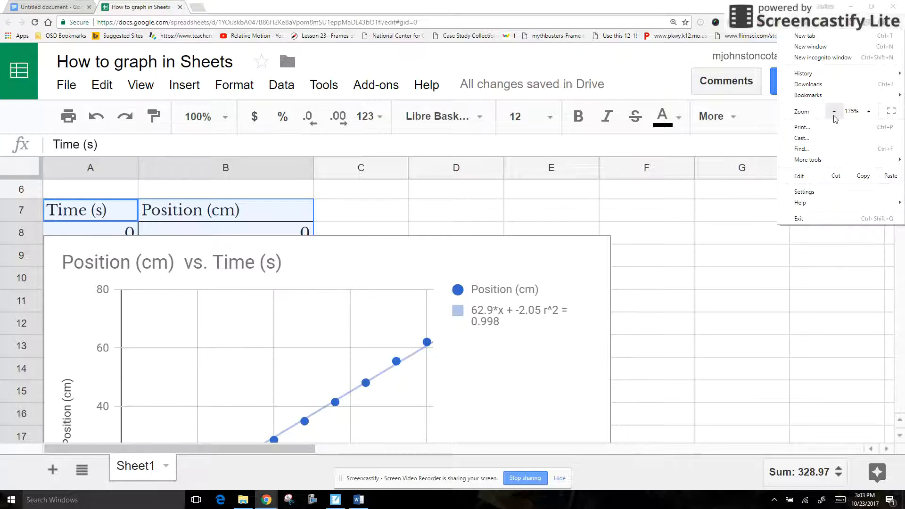
{"action": "left_click", "coordinate": [834, 111]}
{"action": "left_click", "coordinate": [834, 111]}
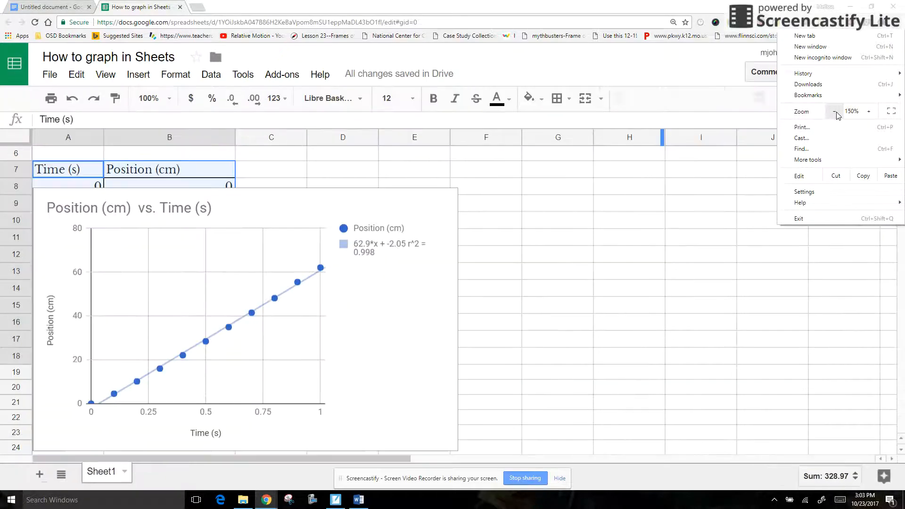
{"action": "left_click", "coordinate": [621, 225]}
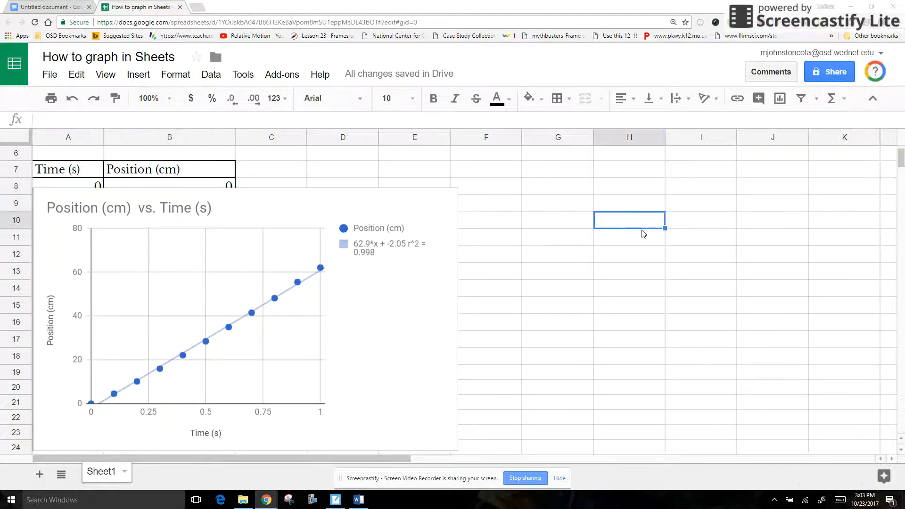
Step: Capture the whole Position (cm) vs. Time (s) chart with the Snipping Tool and copy the snip
{"action": "left_click", "coordinate": [54, 209]}
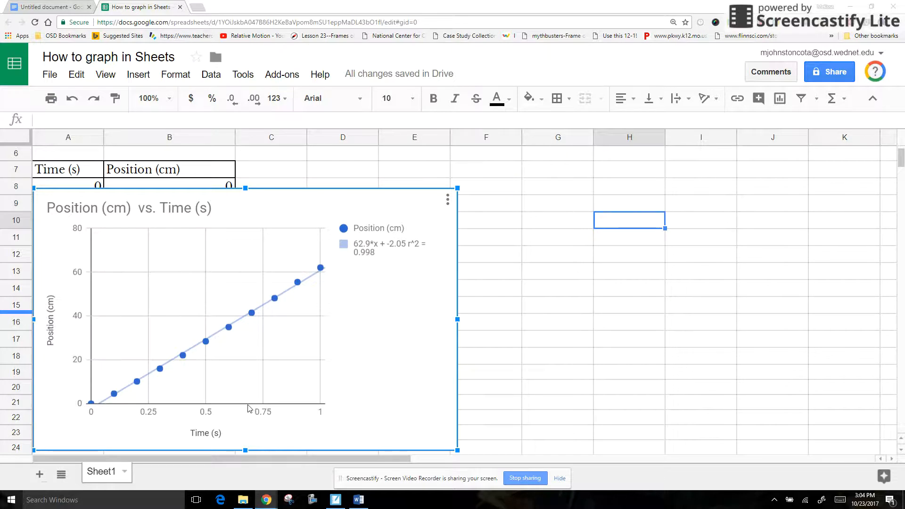
{"action": "left_click", "coordinate": [289, 499]}
{"action": "left_click", "coordinate": [116, 433]}
{"action": "left_click_drag", "start_coordinate": [37, 192], "coordinate": [455, 448]}
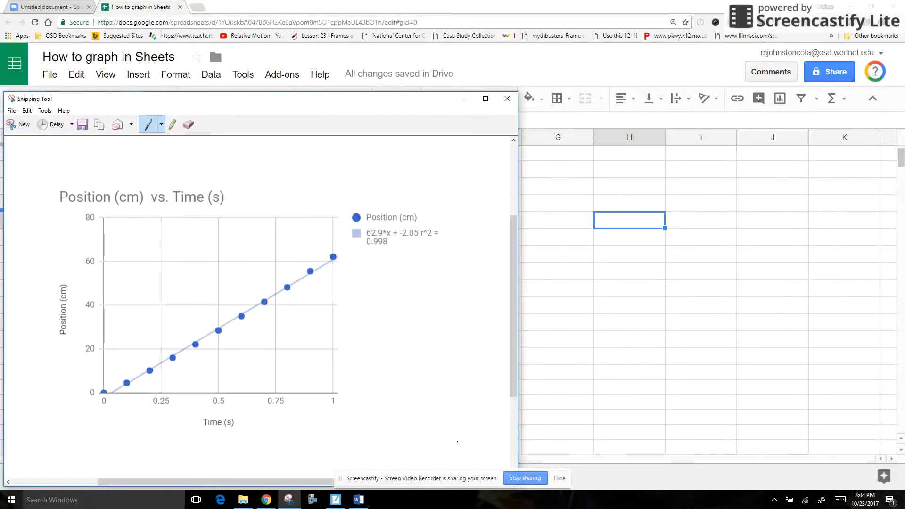
{"action": "left_click", "coordinate": [99, 125]}
Step: Switch to the Untitled document in Google Docs and paste the chart screenshot below the last Part B bullet about pasting a screenshot
{"action": "left_click", "coordinate": [49, 7]}
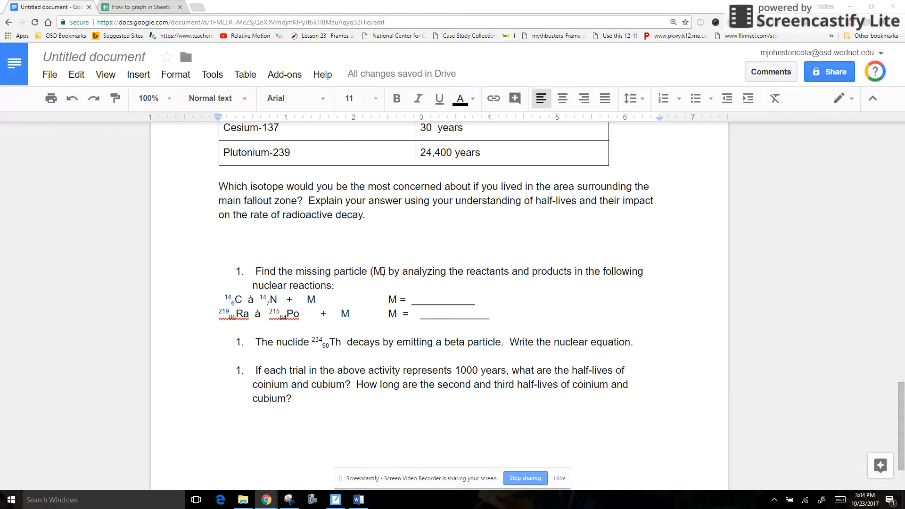
{"action": "scroll", "coordinate": [383, 271], "scroll_direction": "up", "scroll_amount": 4}
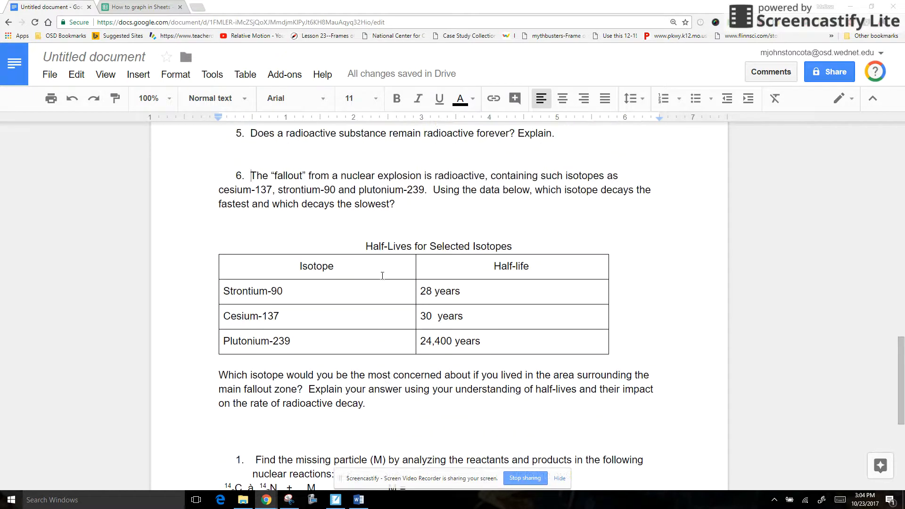
{"action": "scroll", "coordinate": [474, 300], "scroll_direction": "up", "scroll_amount": 10}
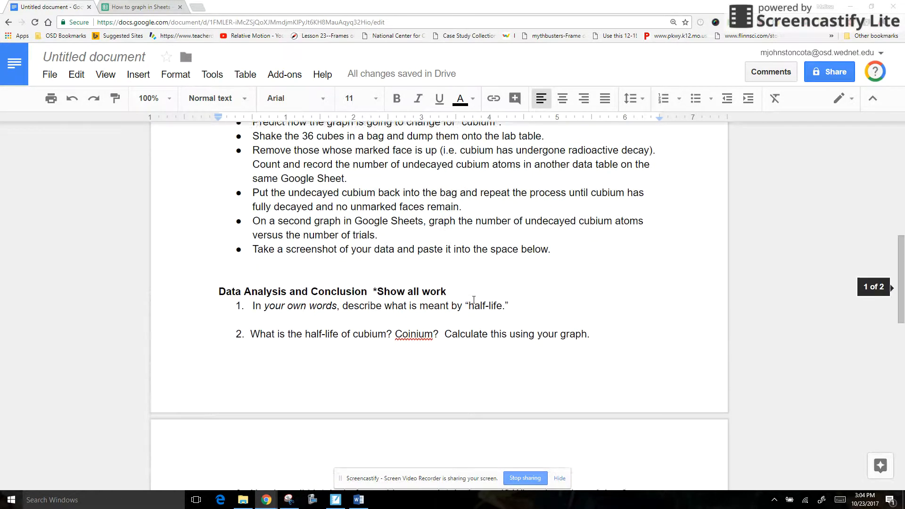
{"action": "left_click", "coordinate": [580, 302]}
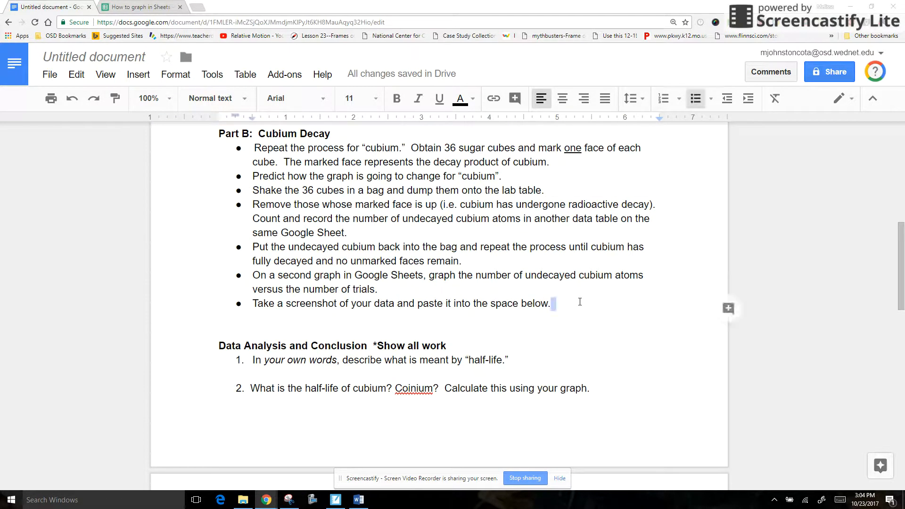
{"action": "key", "text": "Return"}
{"action": "key", "text": "BackSpace"}
{"action": "key", "text": "ctrl+v"}
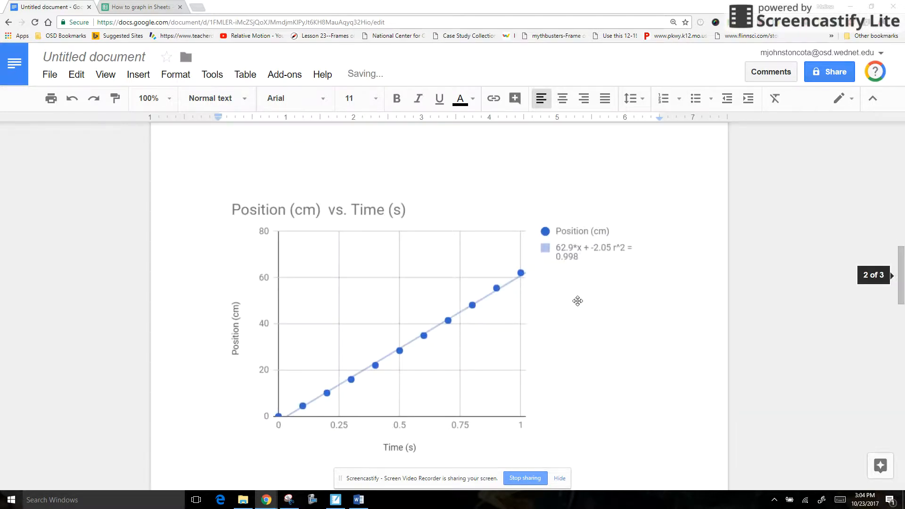